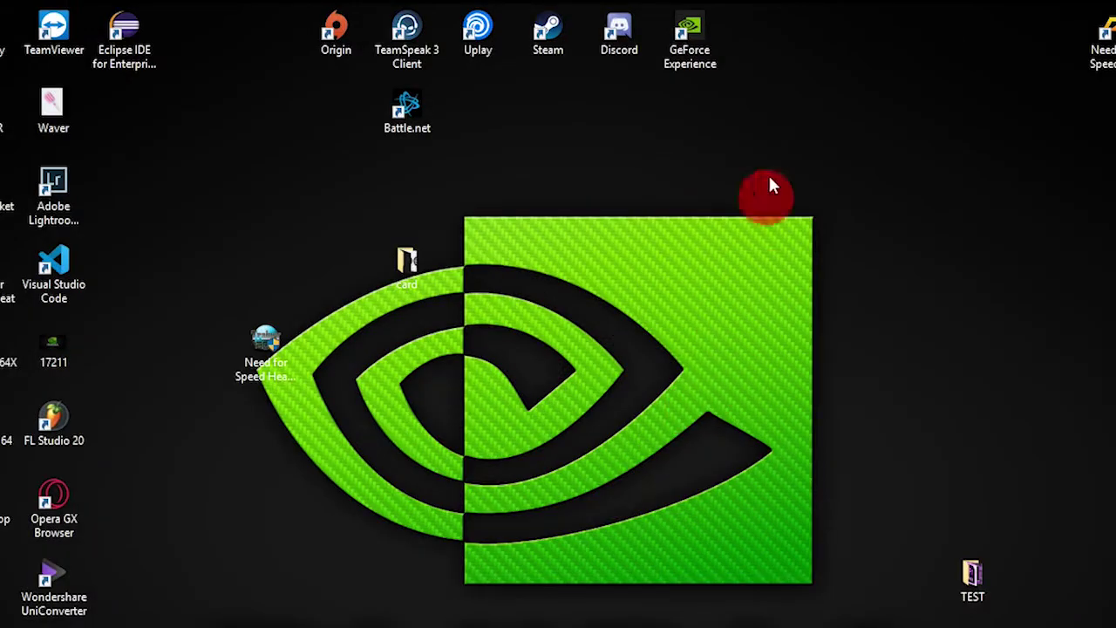
Launch GeForce Experience and view Game Ready Driver 445.87 on the Drivers page.
double_click(700, 54)
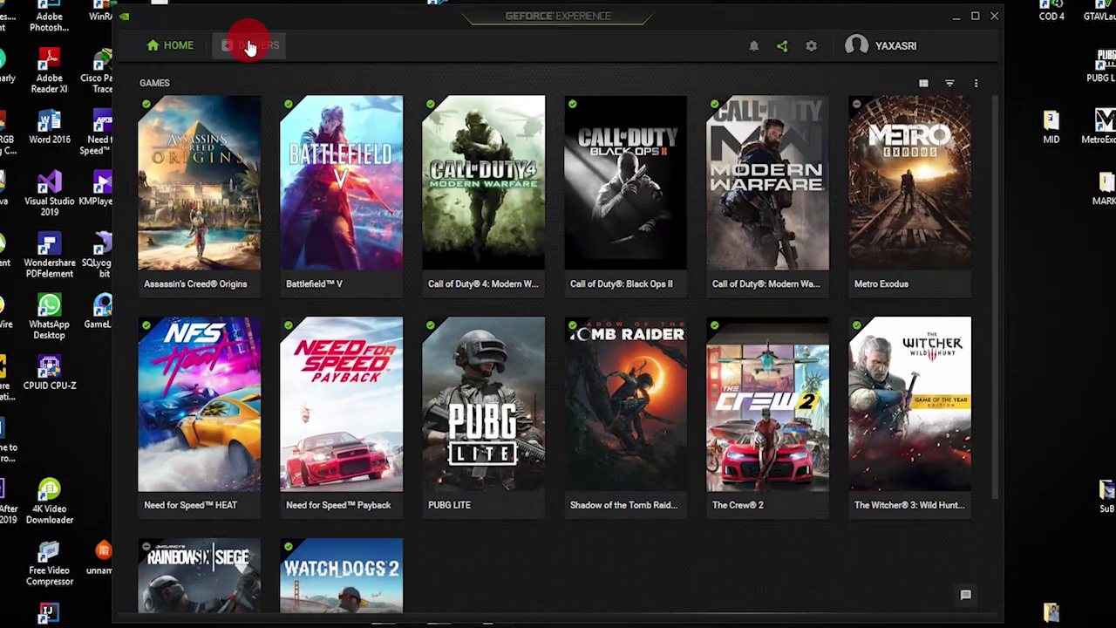
click(320, 100)
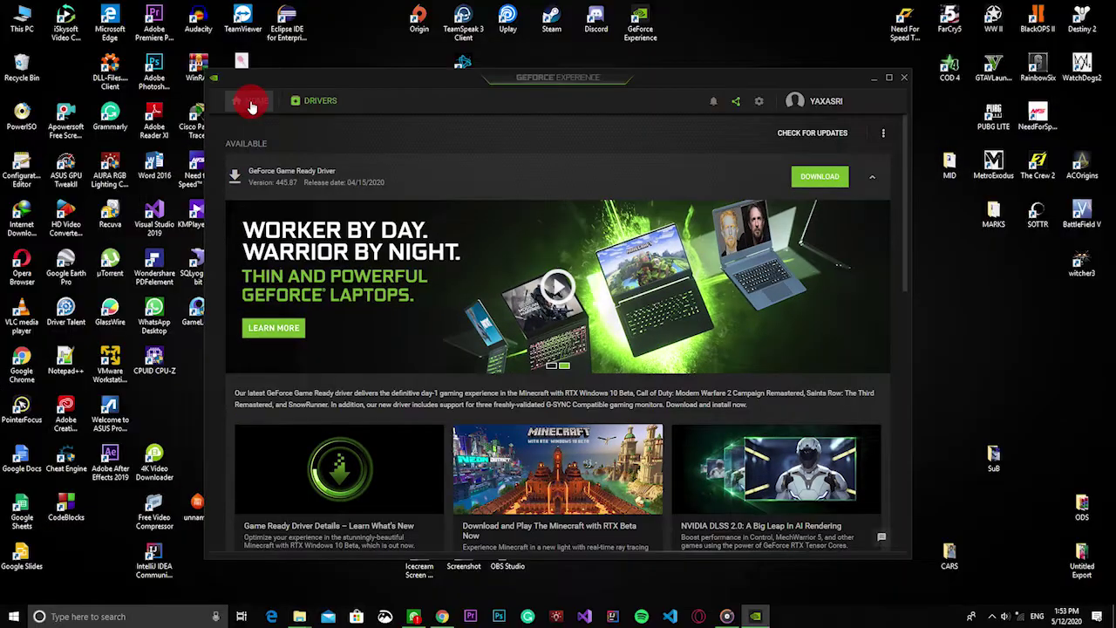
Go back to the Home games library and bring up the GeForce Experience settings.
click(172, 52)
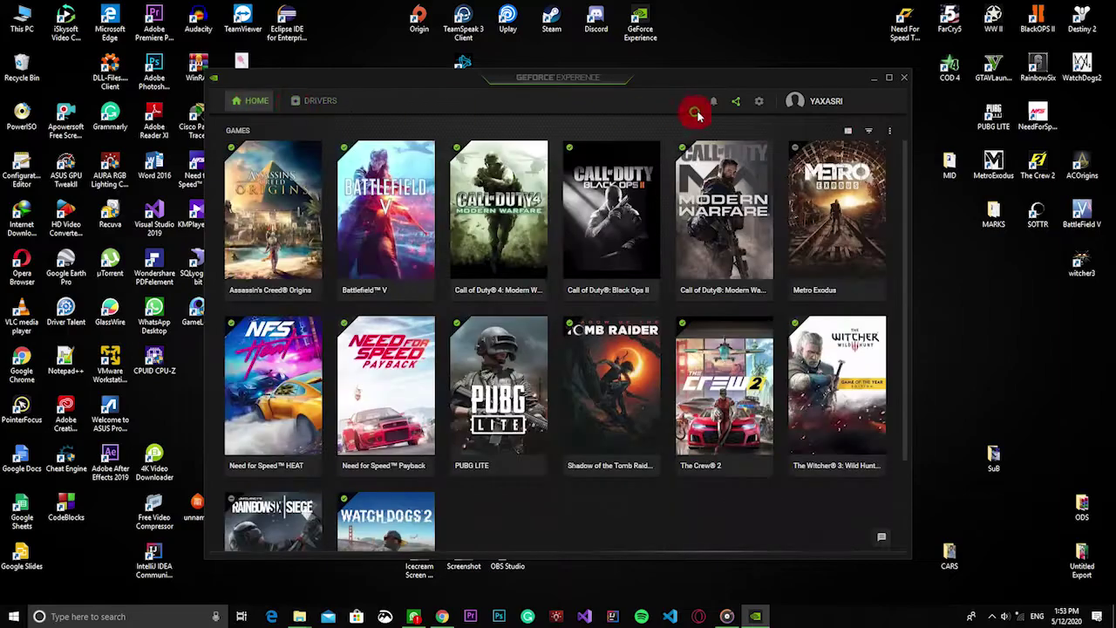
click(760, 104)
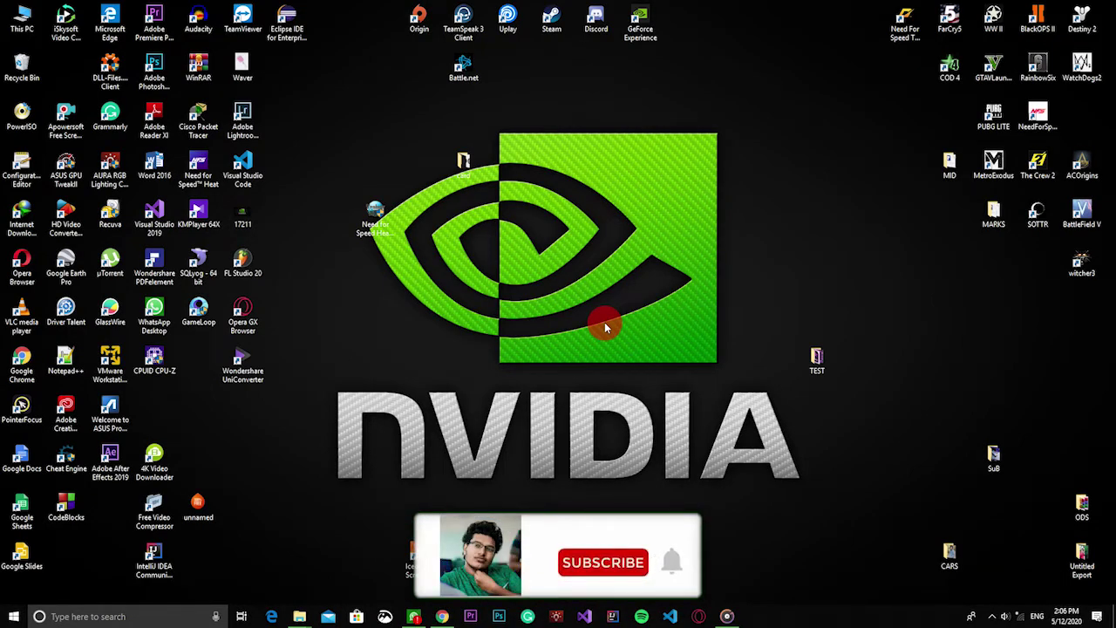
Summon the share overlay with Alt+Z and glance at the Broadcast LIVE menu.
key(alt+z)
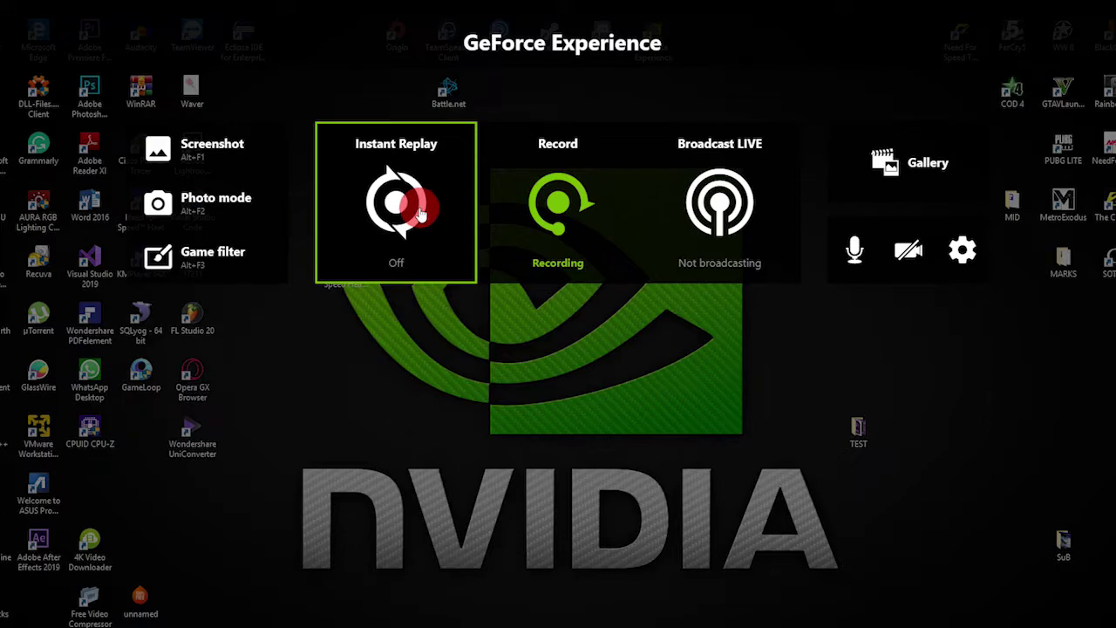
click(724, 190)
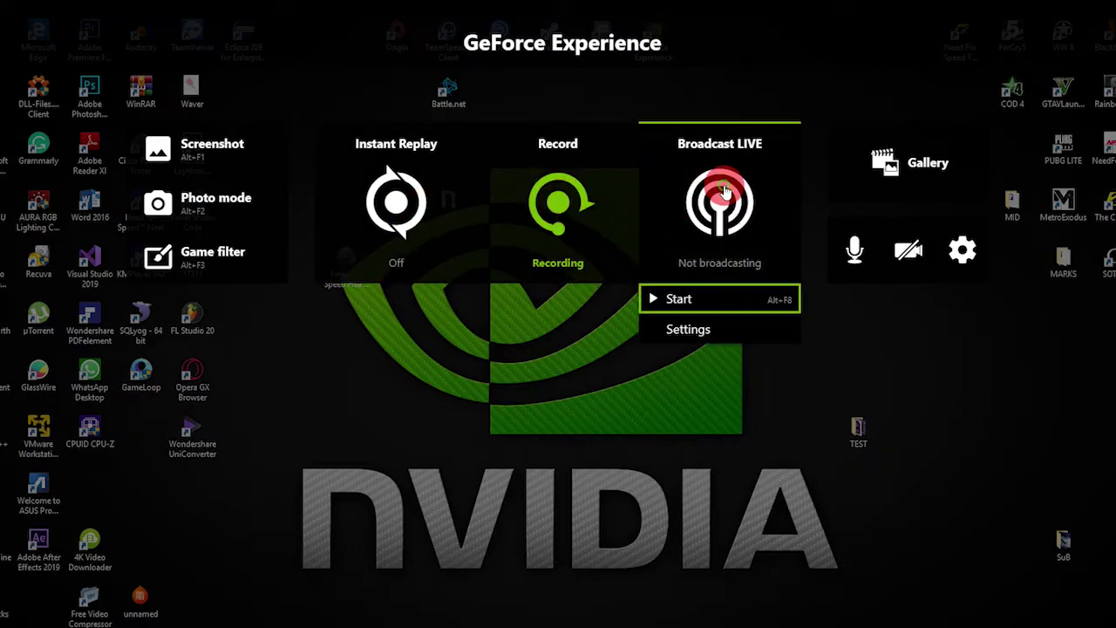
click(722, 187)
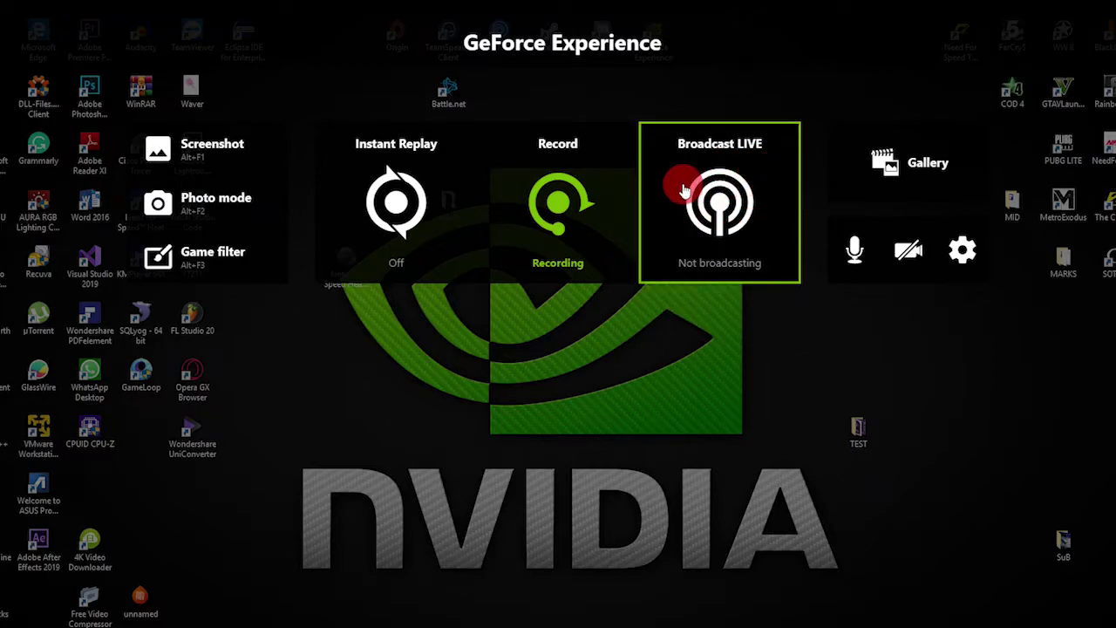
Open the Gallery's captures folder, Videos\Desktop, in File Explorer and open a capture.
click(910, 161)
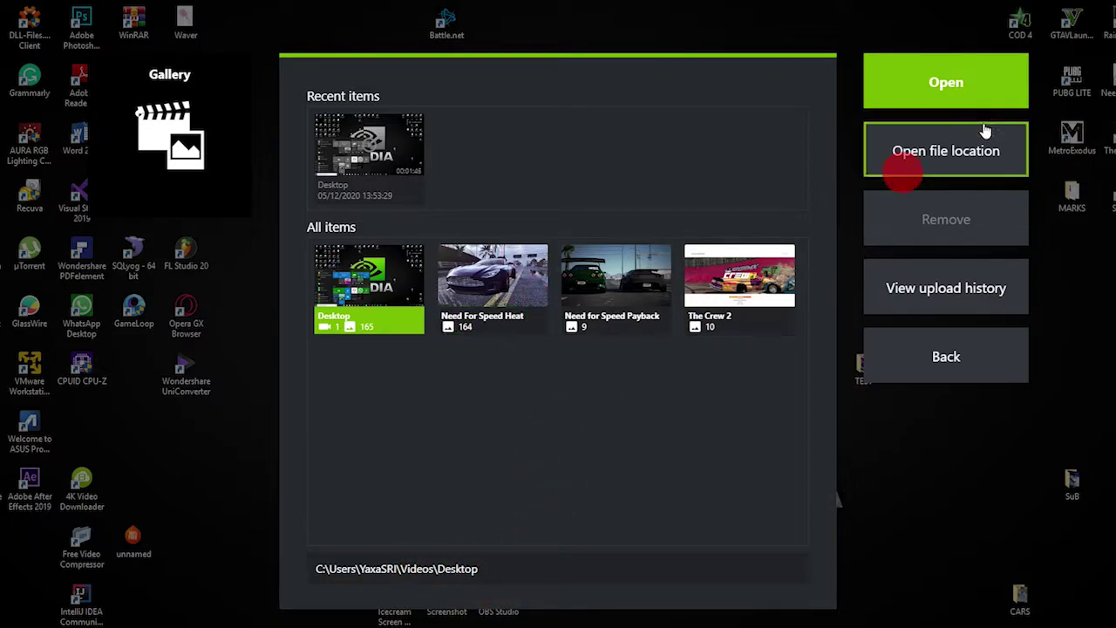
click(959, 150)
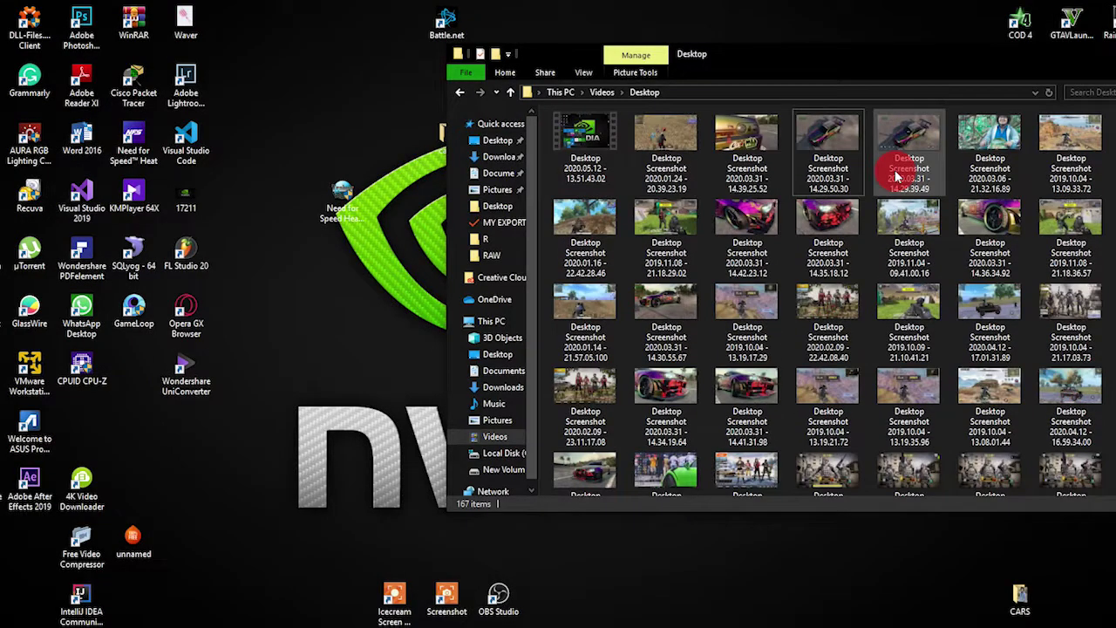
double_click(983, 153)
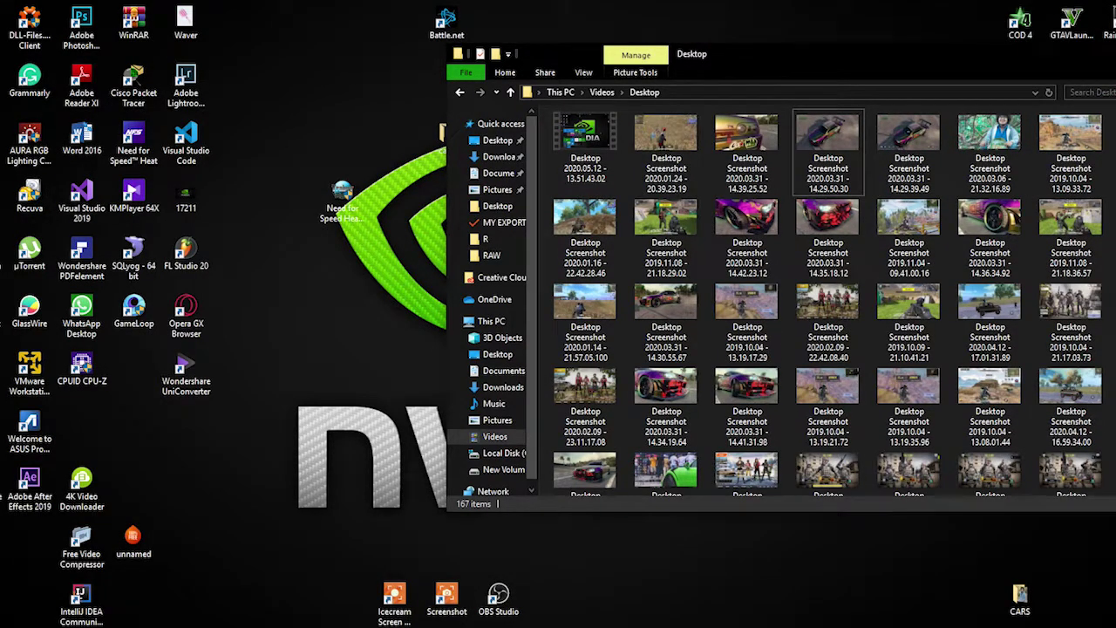
Return to the desktop, reopen the share overlay with Alt+Z and view microphone options.
click(677, 321)
key(alt+z)
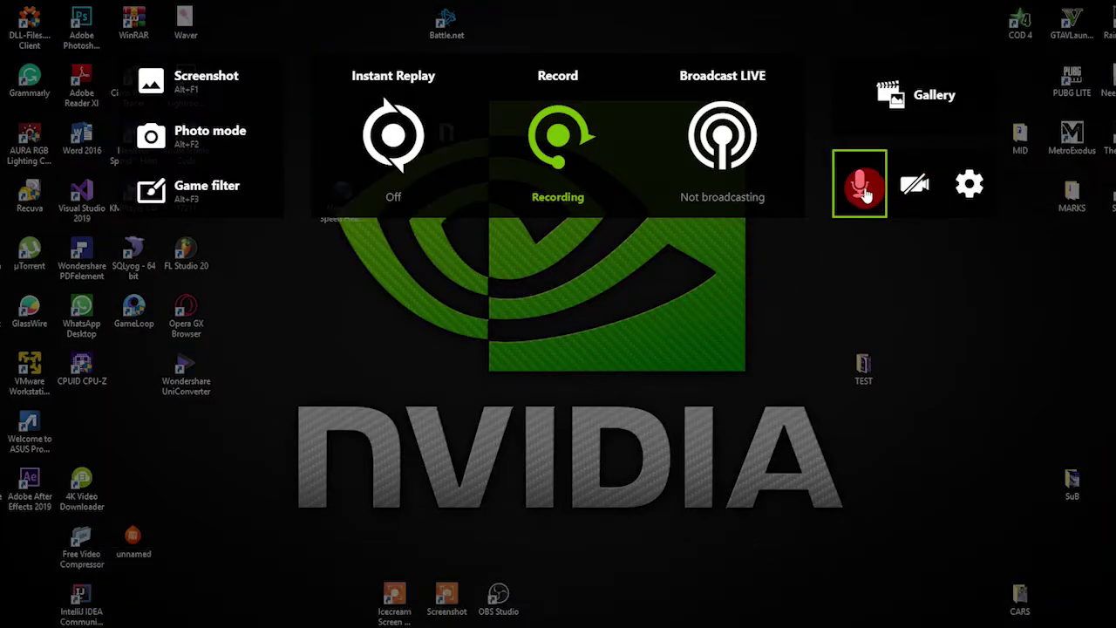
click(864, 188)
Review the microphone and camera menus, then bring up the overlay settings list.
click(892, 237)
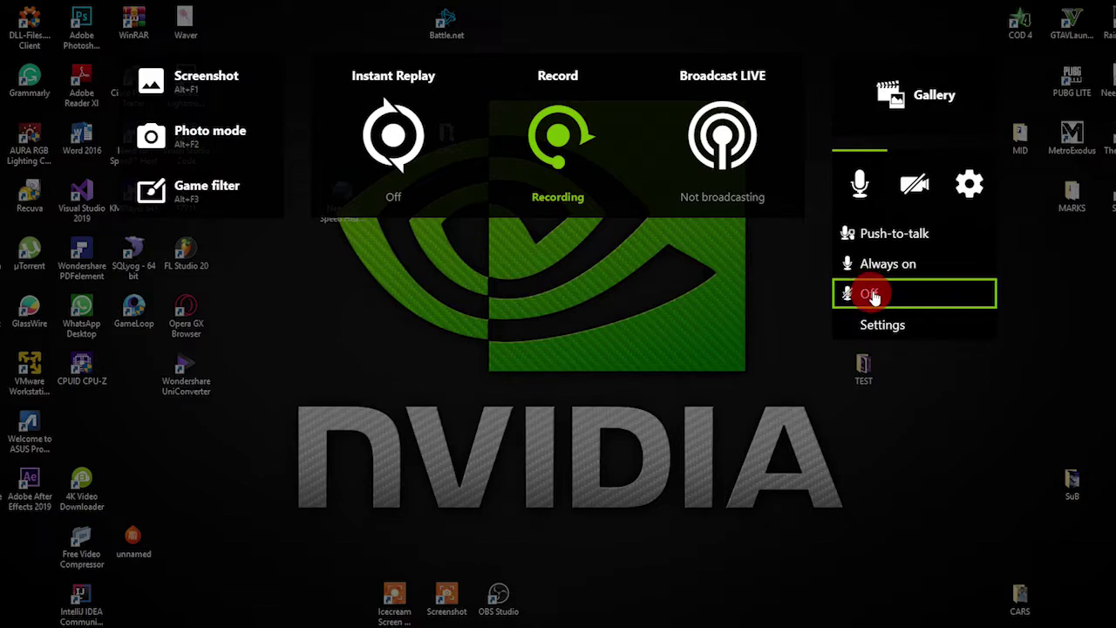
click(913, 190)
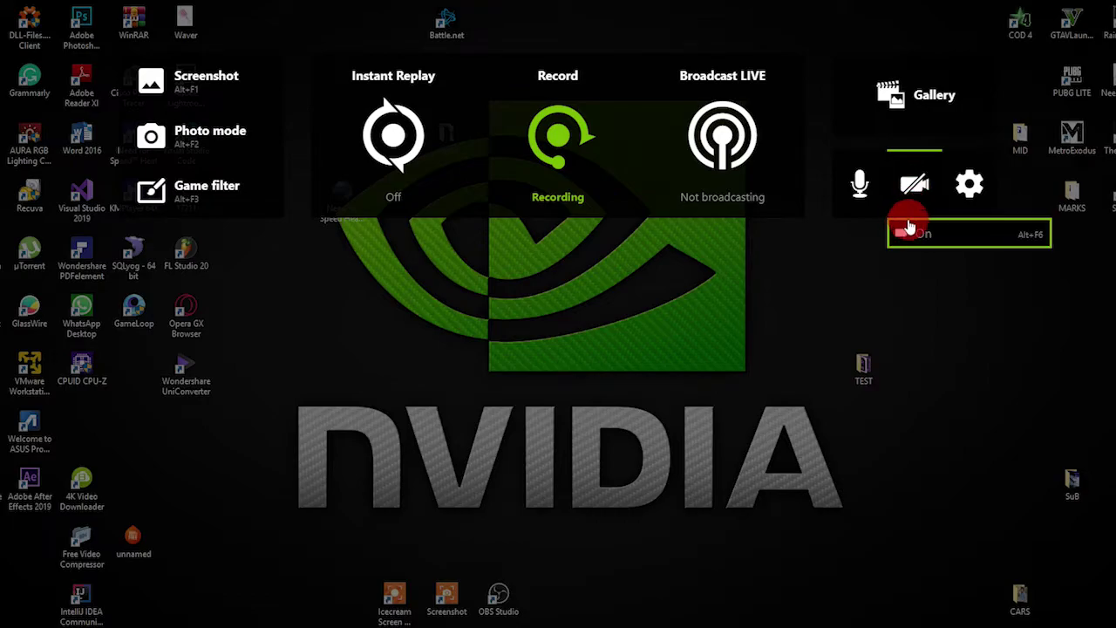
click(969, 190)
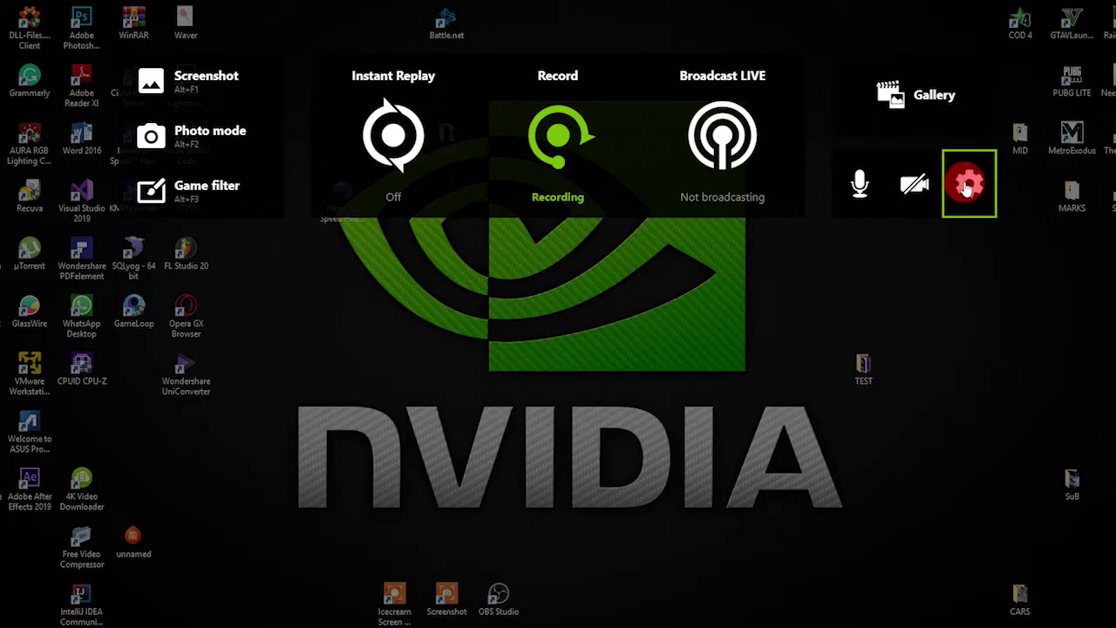
click(970, 190)
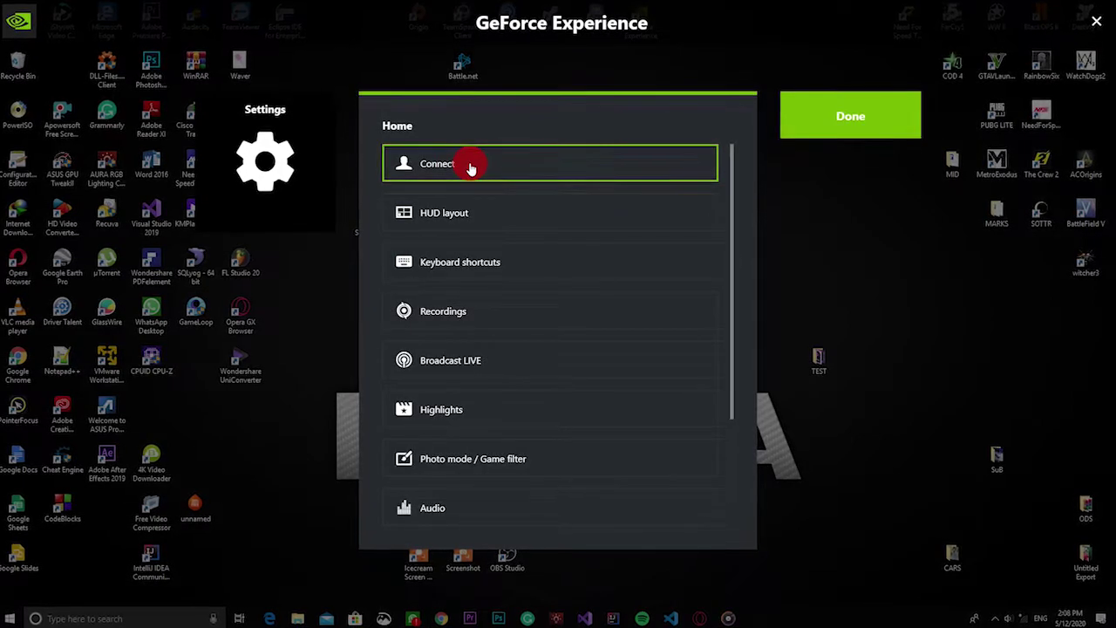
In HUD layout, place the FPS counter at the top-right, then return to the settings list.
click(429, 220)
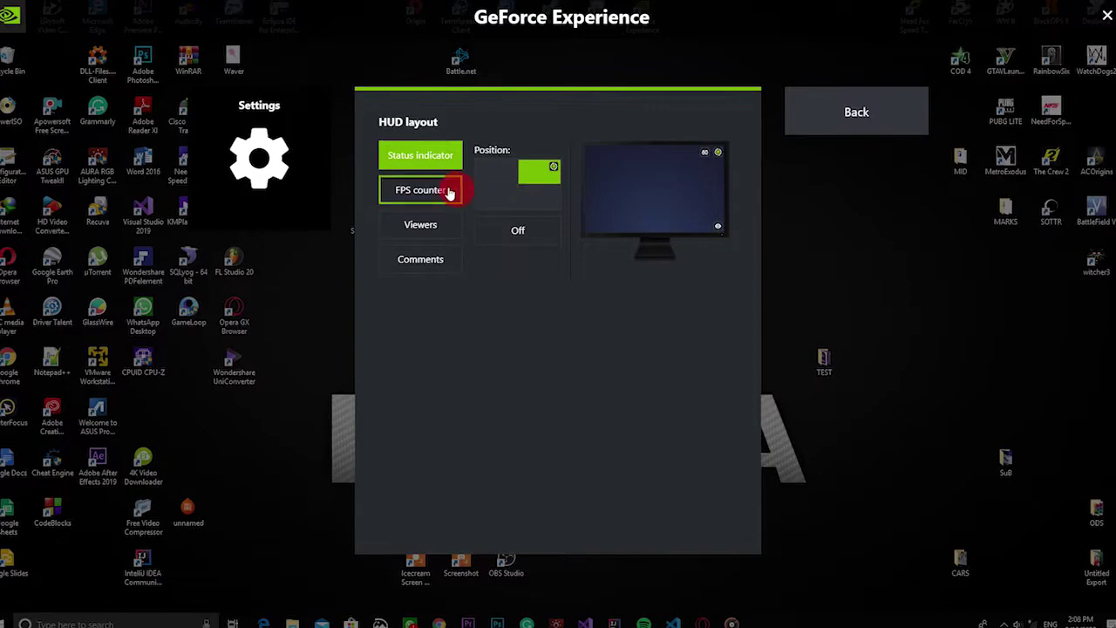
click(419, 179)
click(417, 155)
click(412, 220)
click(416, 249)
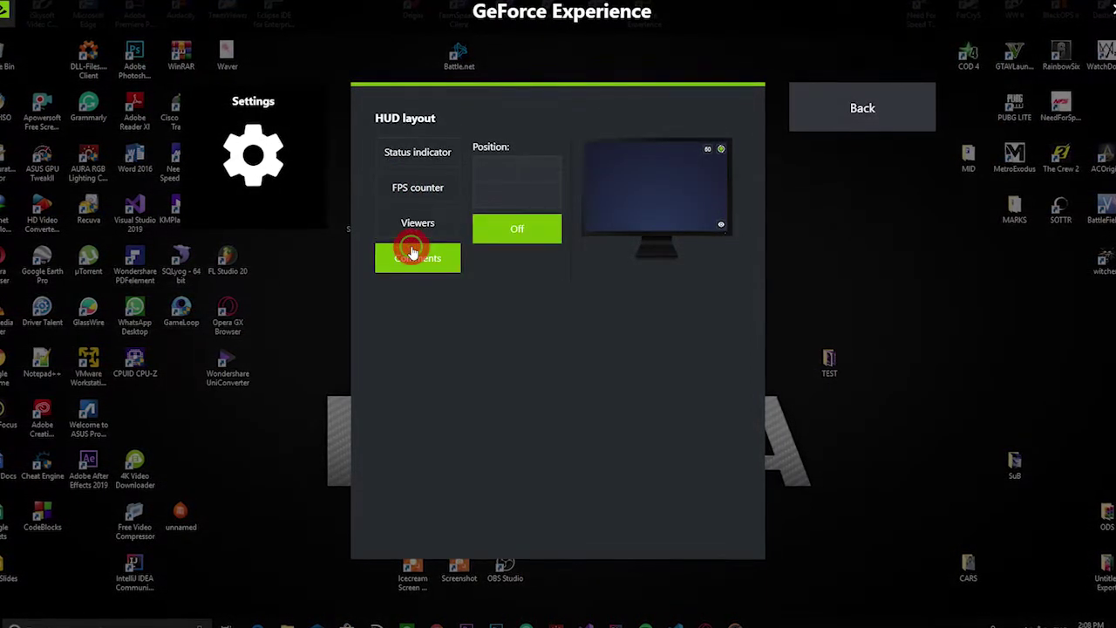
click(426, 181)
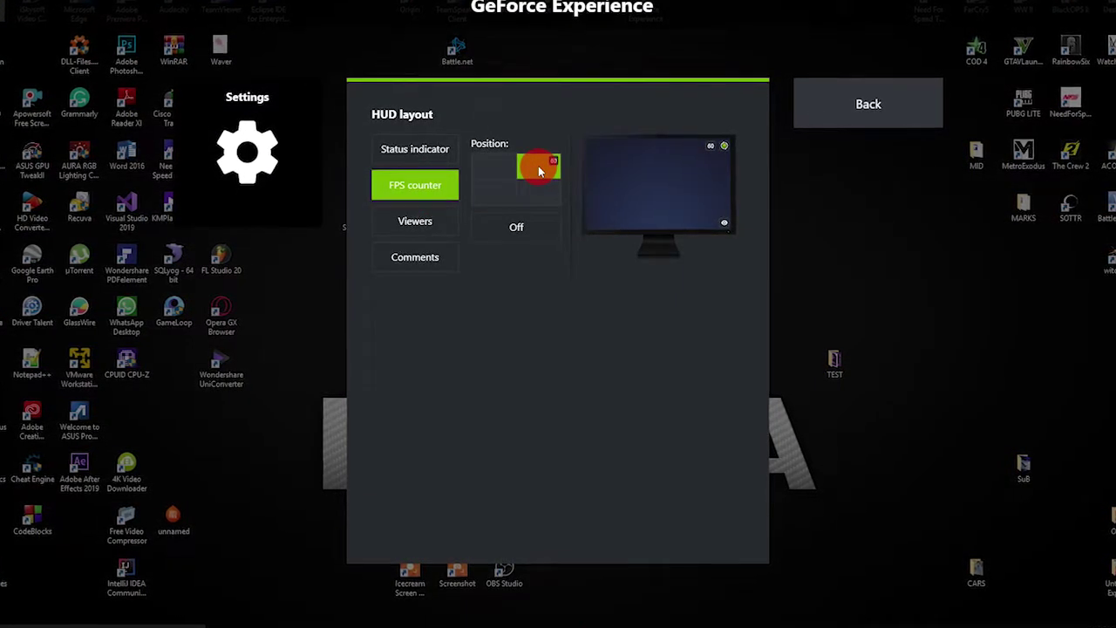
click(512, 226)
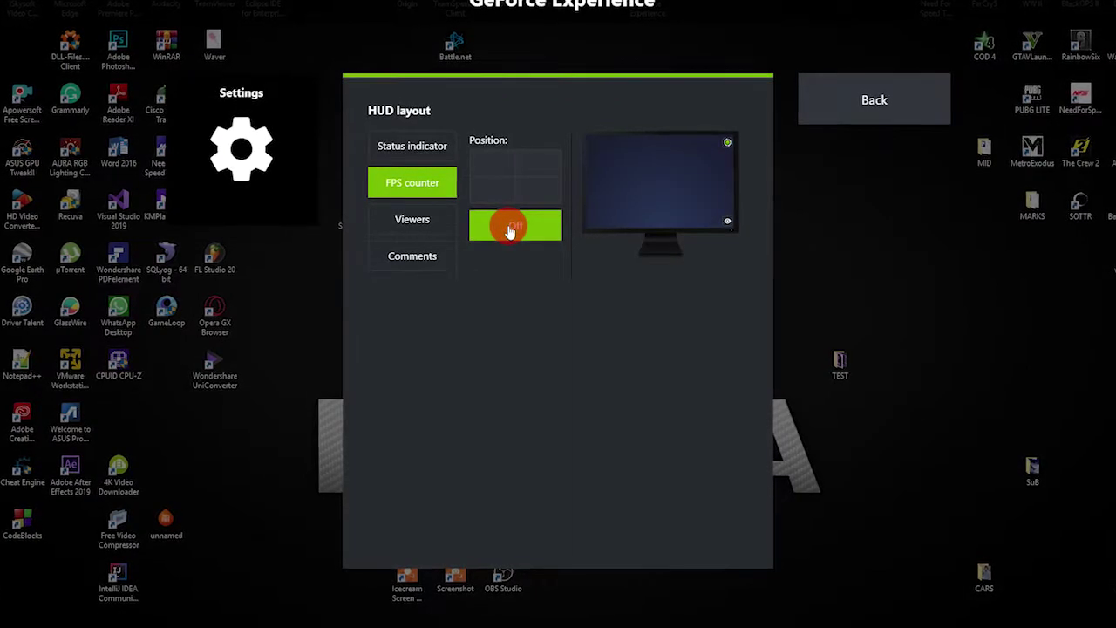
click(532, 166)
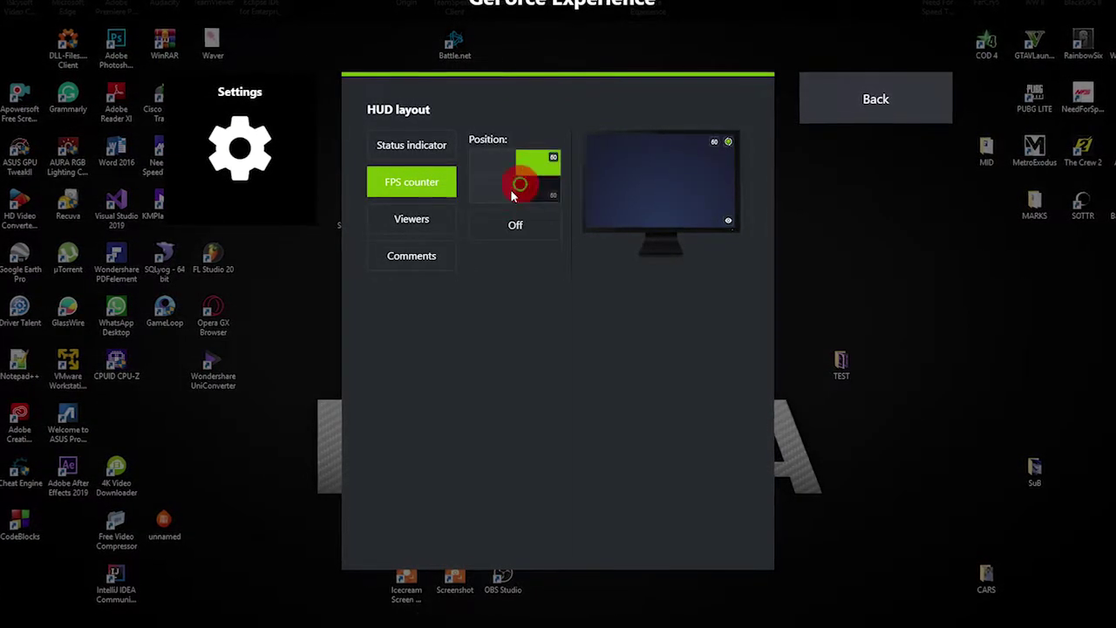
click(851, 103)
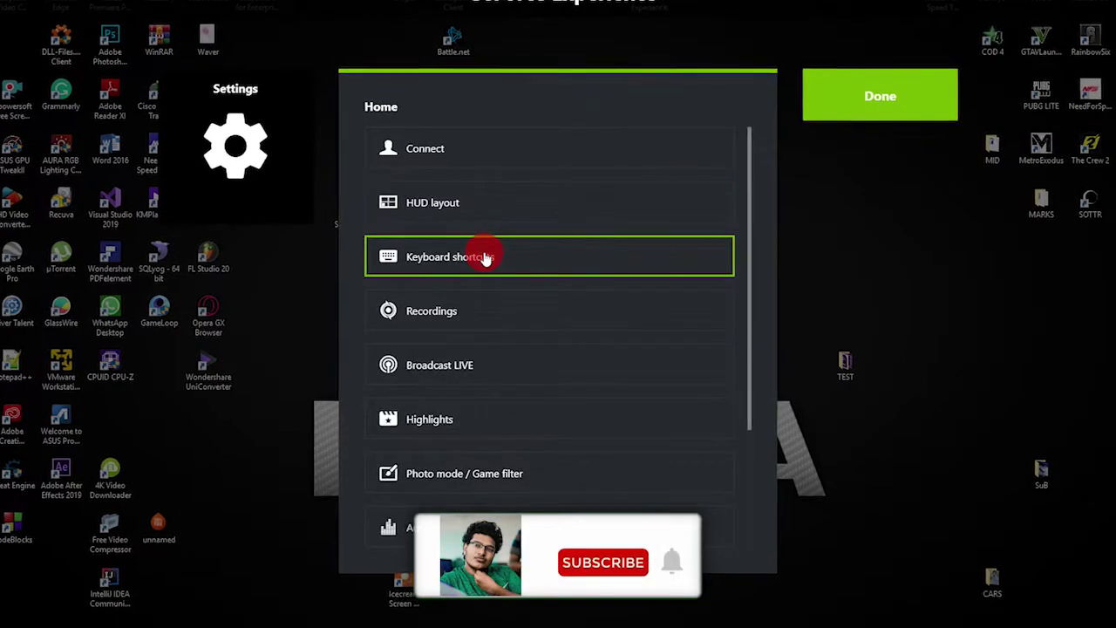
click(487, 252)
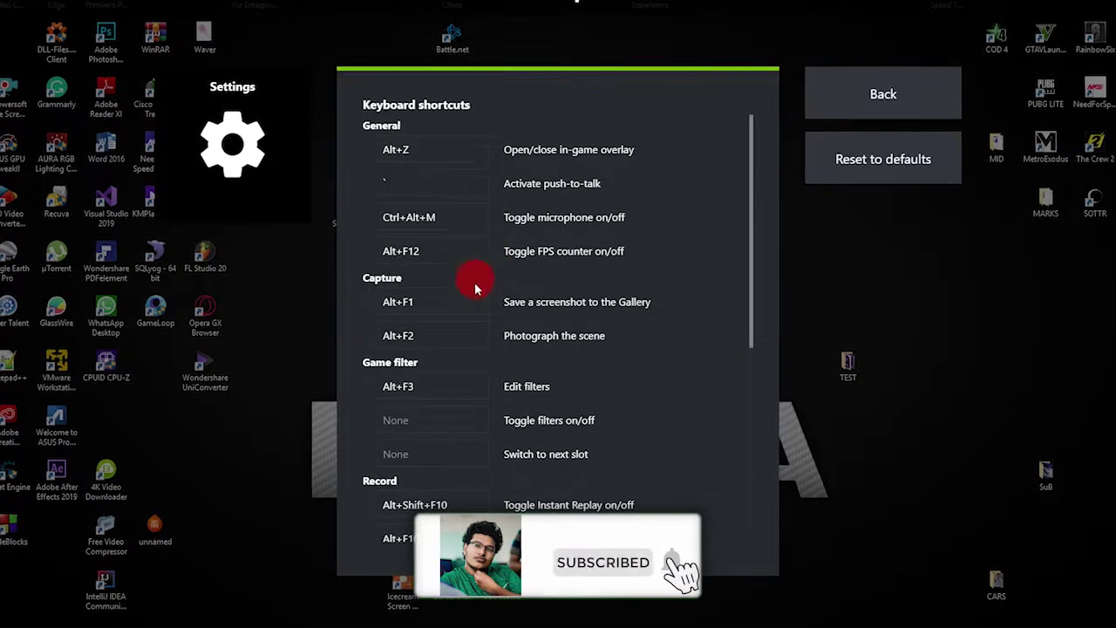
click(399, 153)
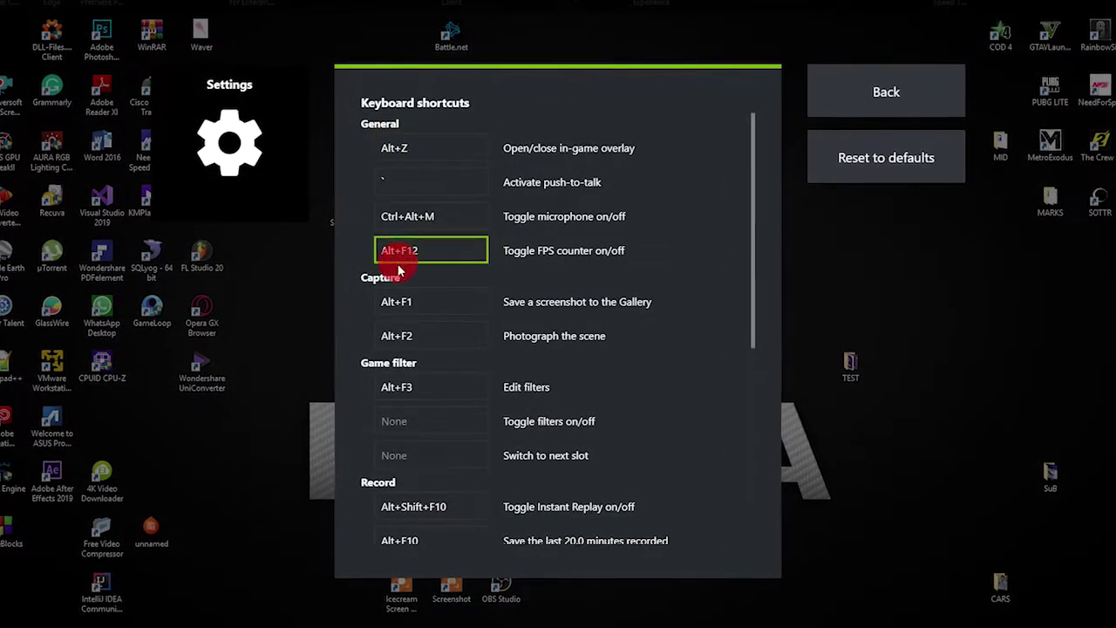
scroll(406, 418, down, 1)
scroll(410, 440, down, 5)
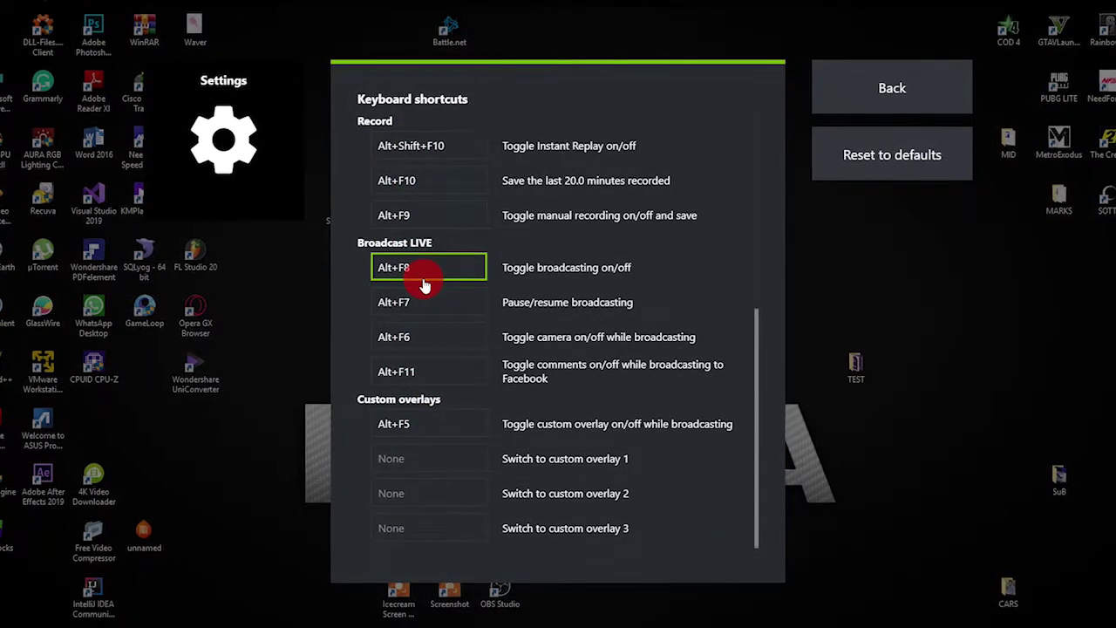
scroll(471, 290, up, 2)
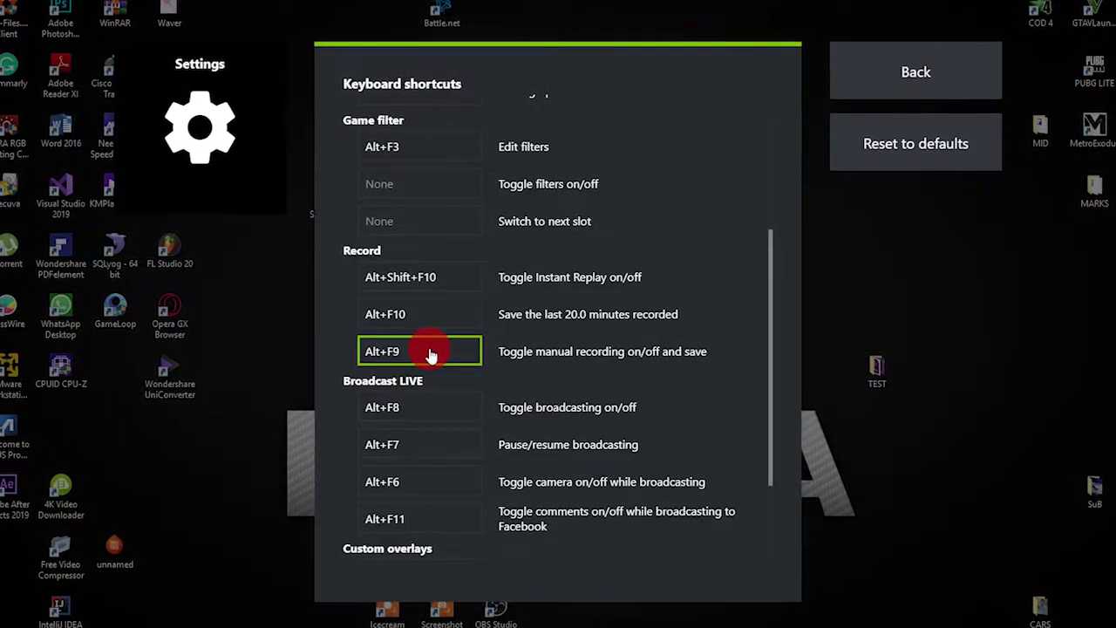
click(915, 72)
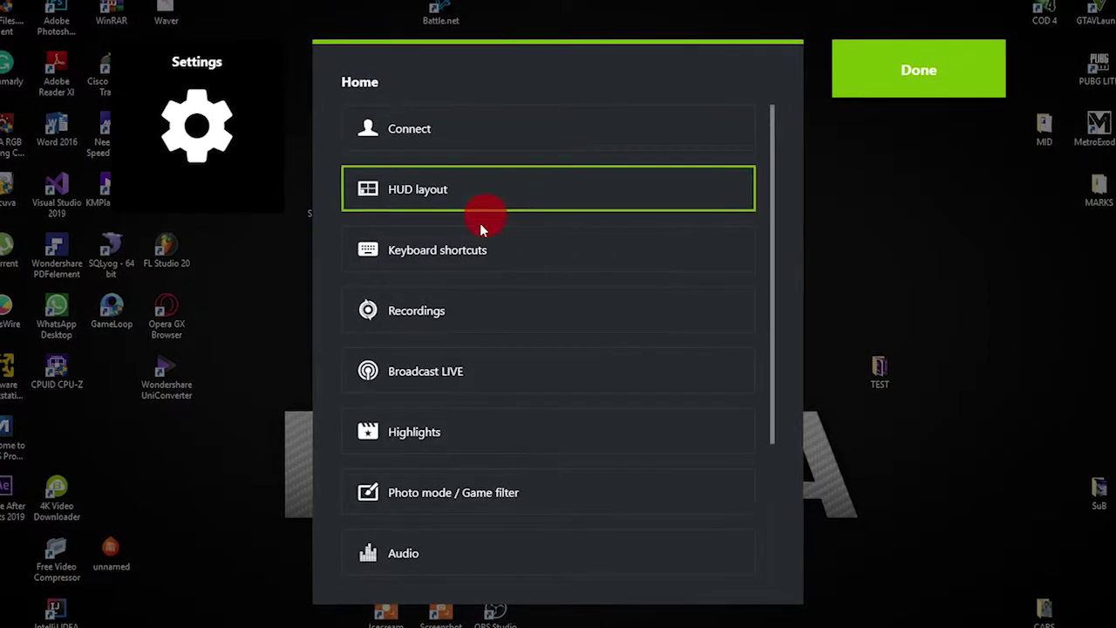
click(461, 314)
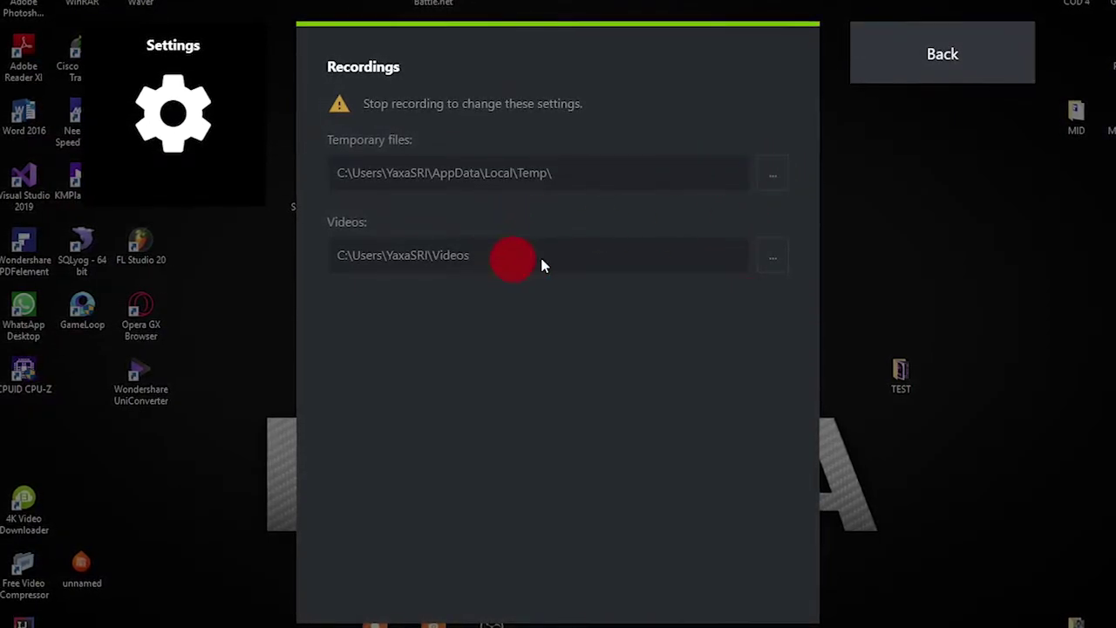
click(773, 260)
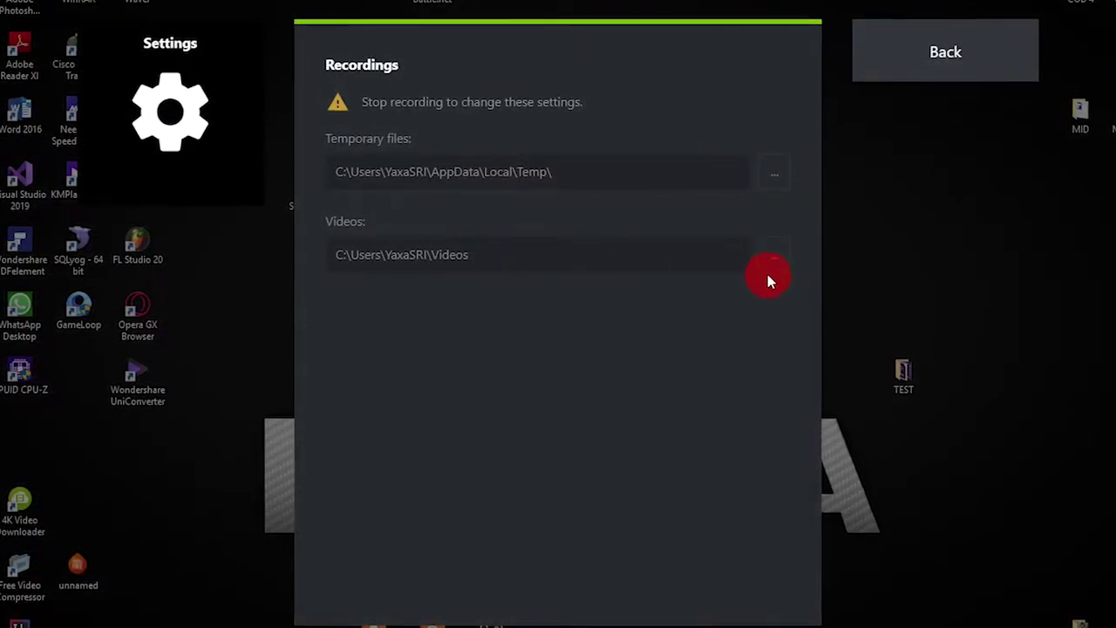
click(914, 74)
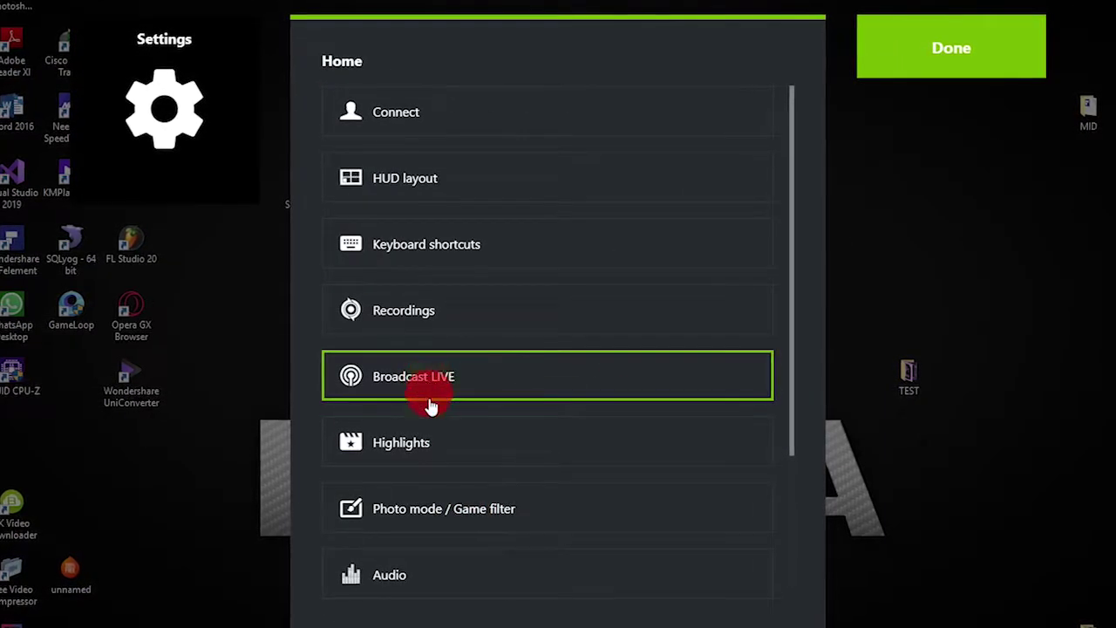
scroll(431, 406, down, 3)
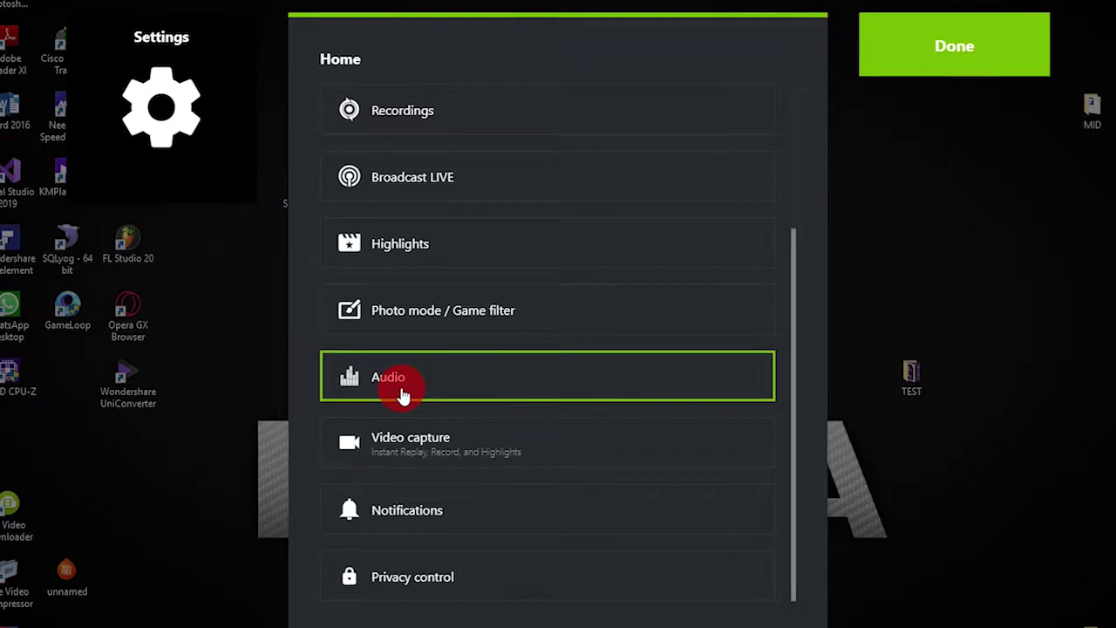
Check Audio shows system and microphone volume at 100 percent, then open Video capture.
click(403, 395)
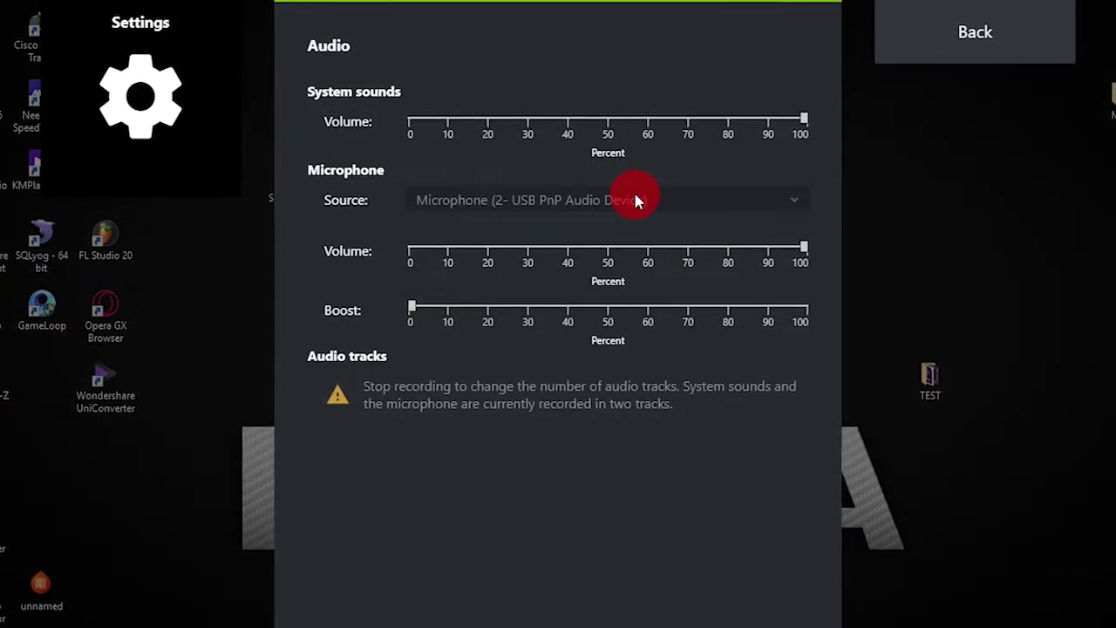
click(984, 44)
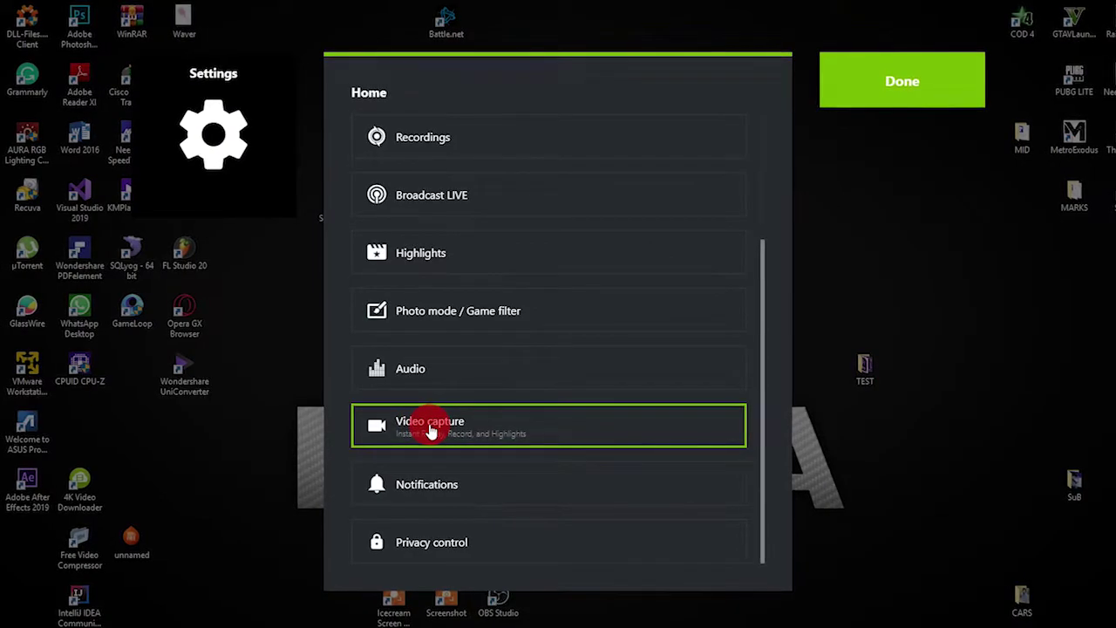
click(430, 426)
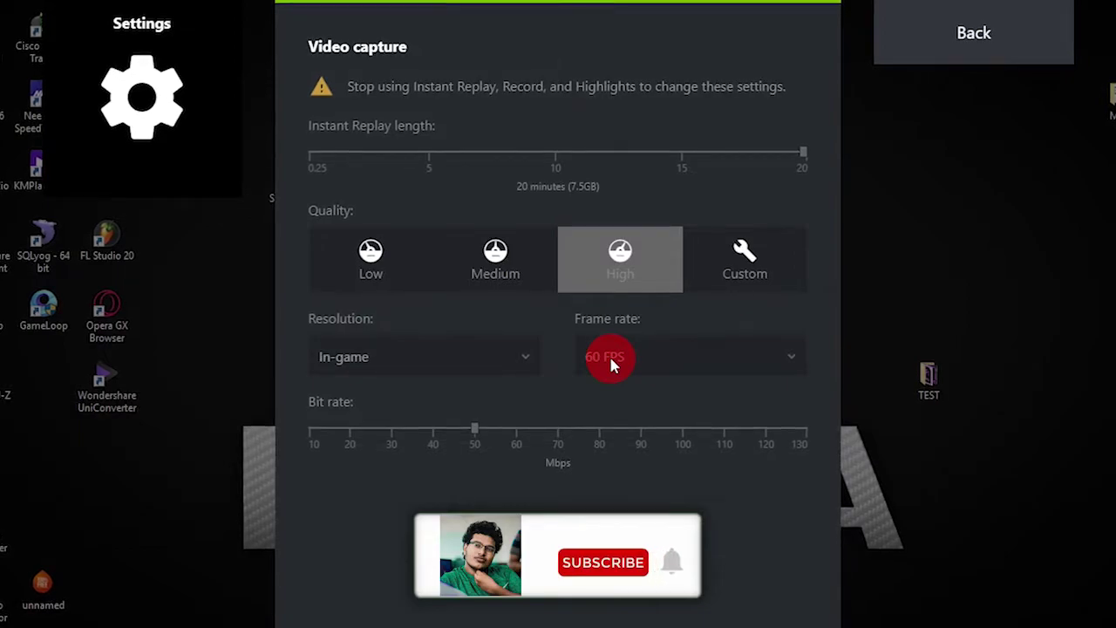
Leave Video capture (High quality, 60 FPS, 50 Mbps) and scroll back up the settings list.
key(Escape)
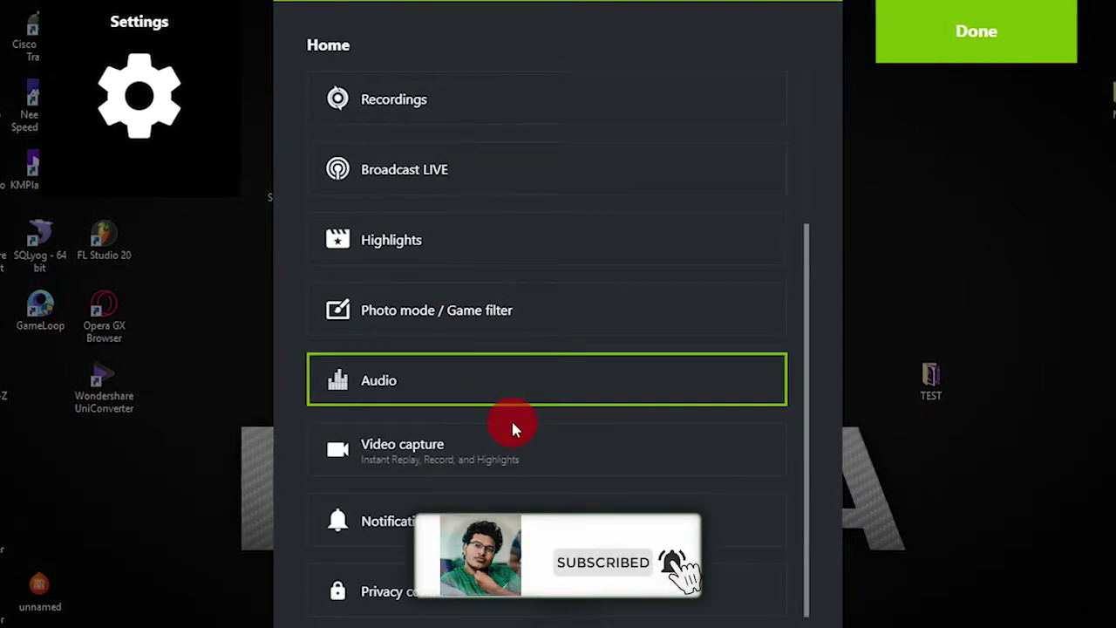
scroll(513, 428, up, 5)
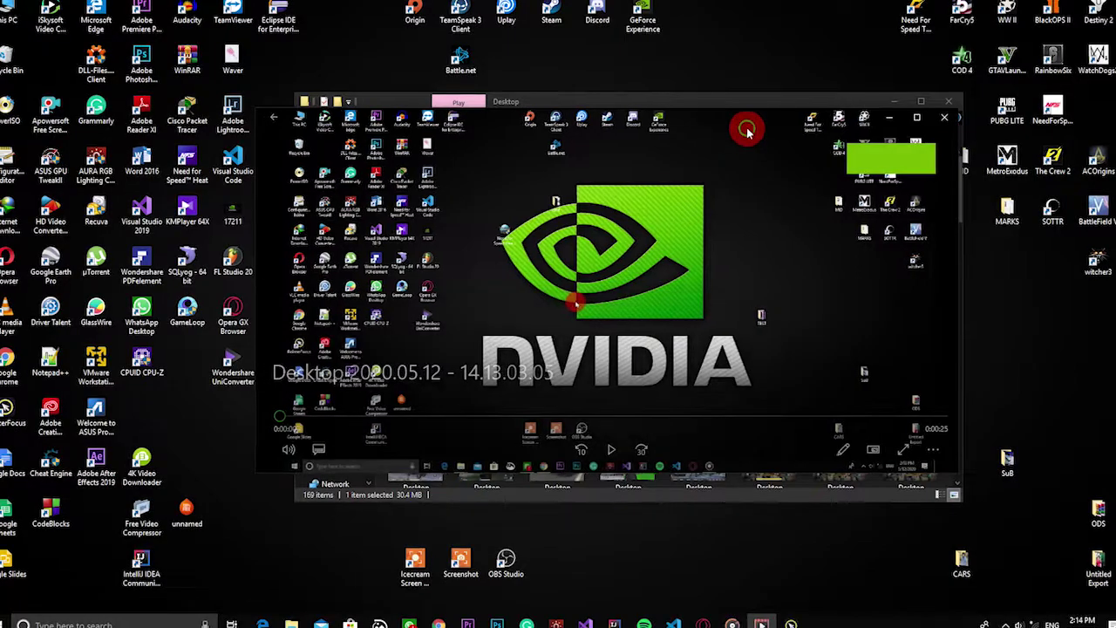
Show the 25-second Desktop 2020.05.12 - 14.13.03.05 clip fullscreen in the video player.
double_click(706, 184)
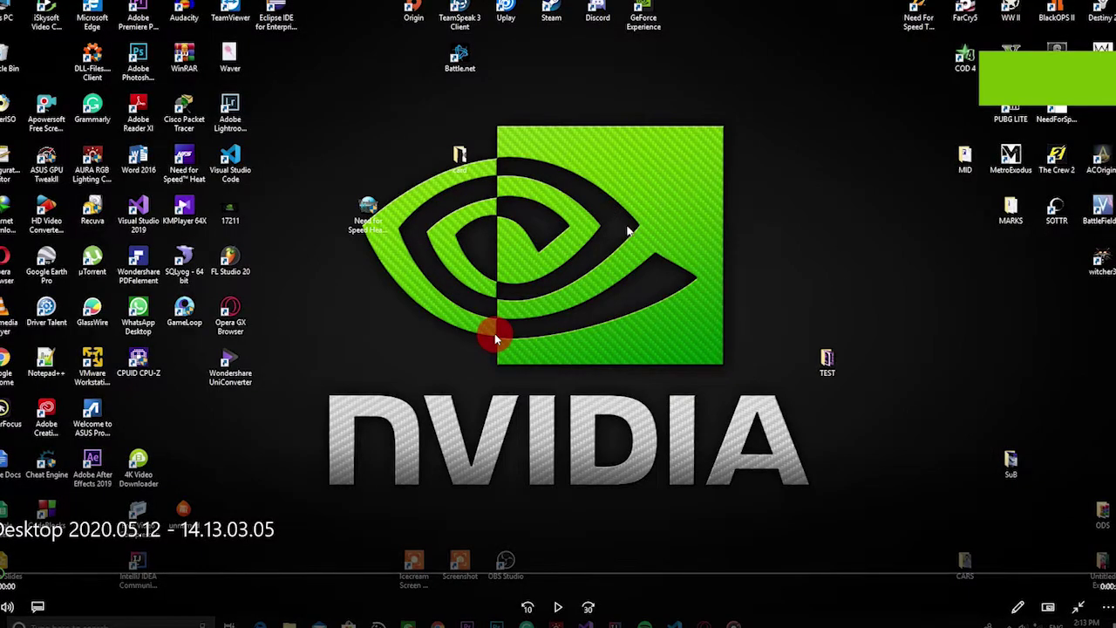
Restore Movies & TV to a normal window and start playing the Desktop clip.
double_click(366, 334)
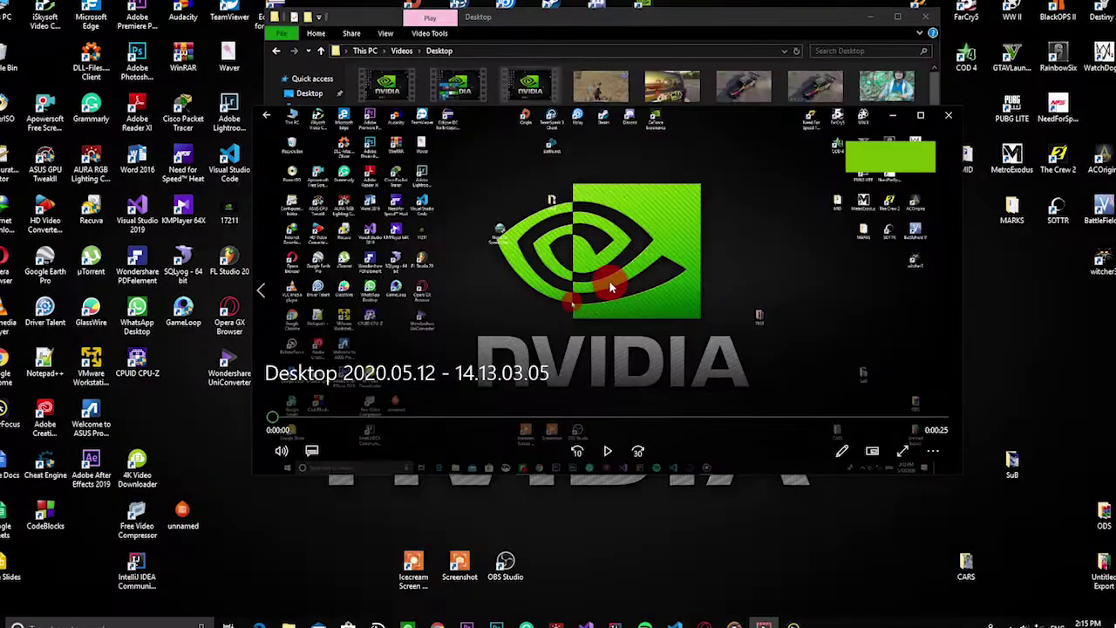
click(695, 225)
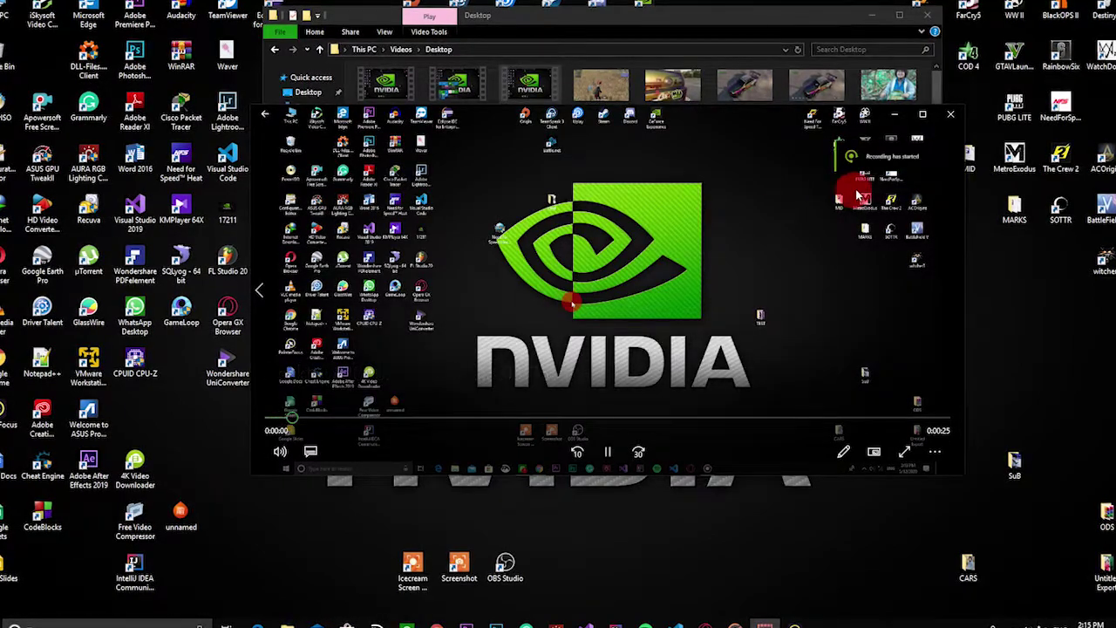